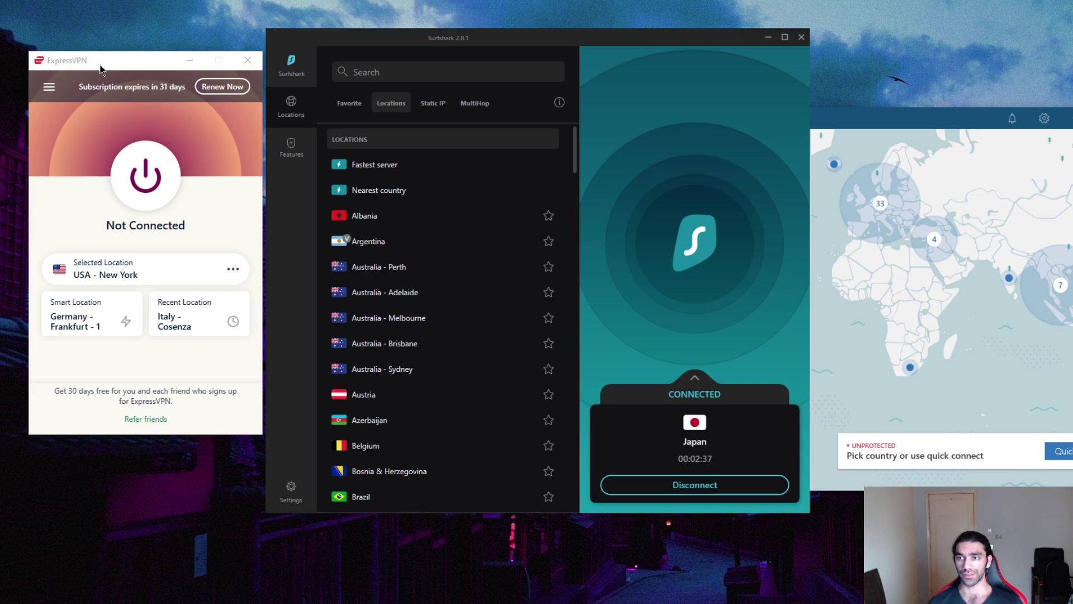
- Bring NordVPN to the front and scroll up through its server country list
click(827, 140)
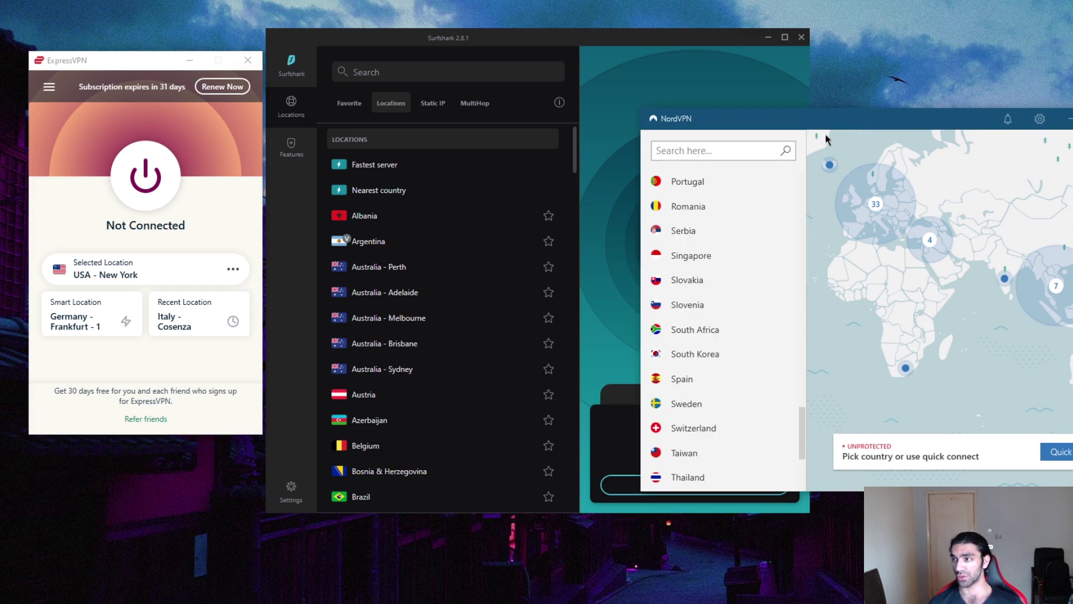
scroll(687, 388, up, 3)
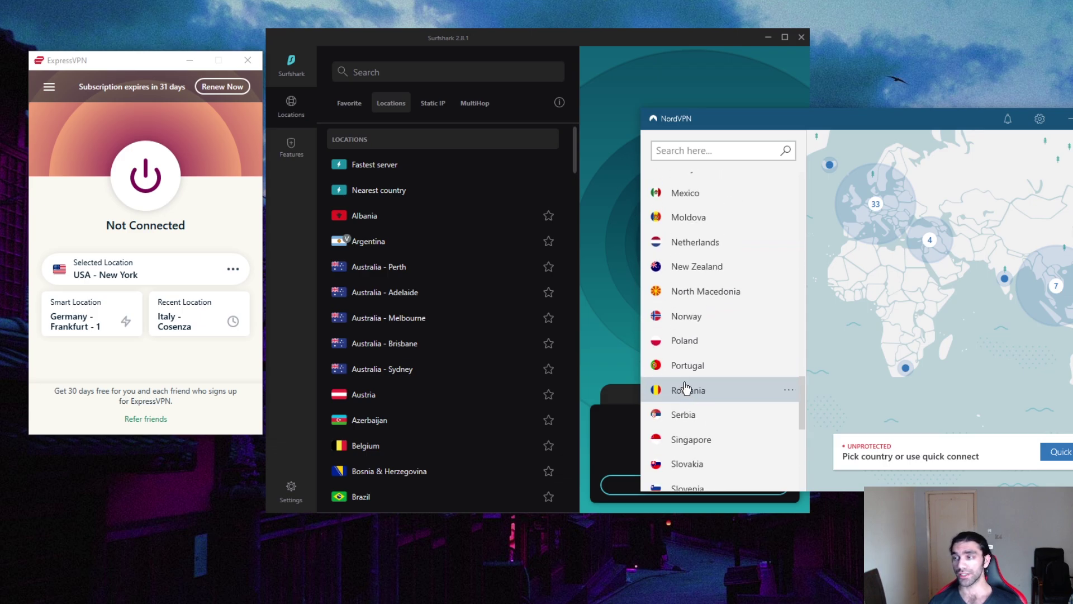
scroll(686, 388, up, 5)
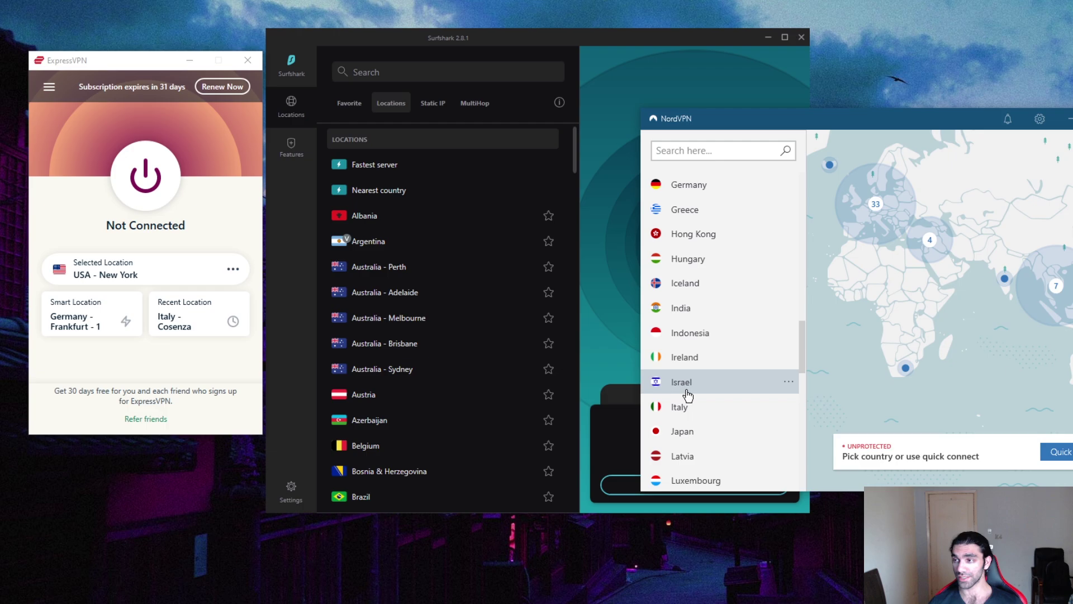
scroll(719, 364, up, 4)
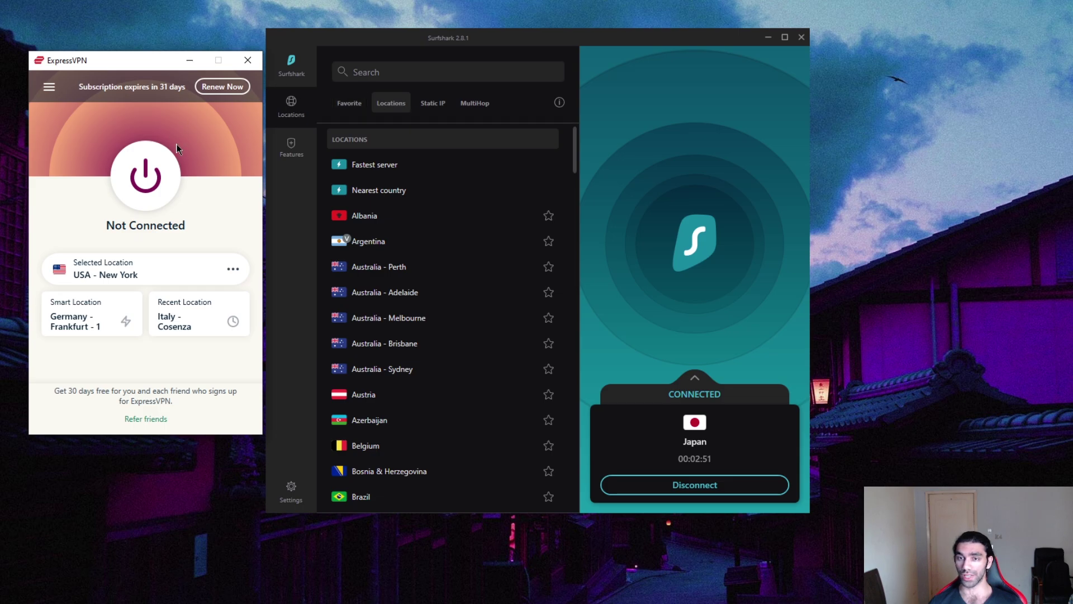
- Close ExpressVPN and move the Surfshark window to the right side of the screen
click(246, 60)
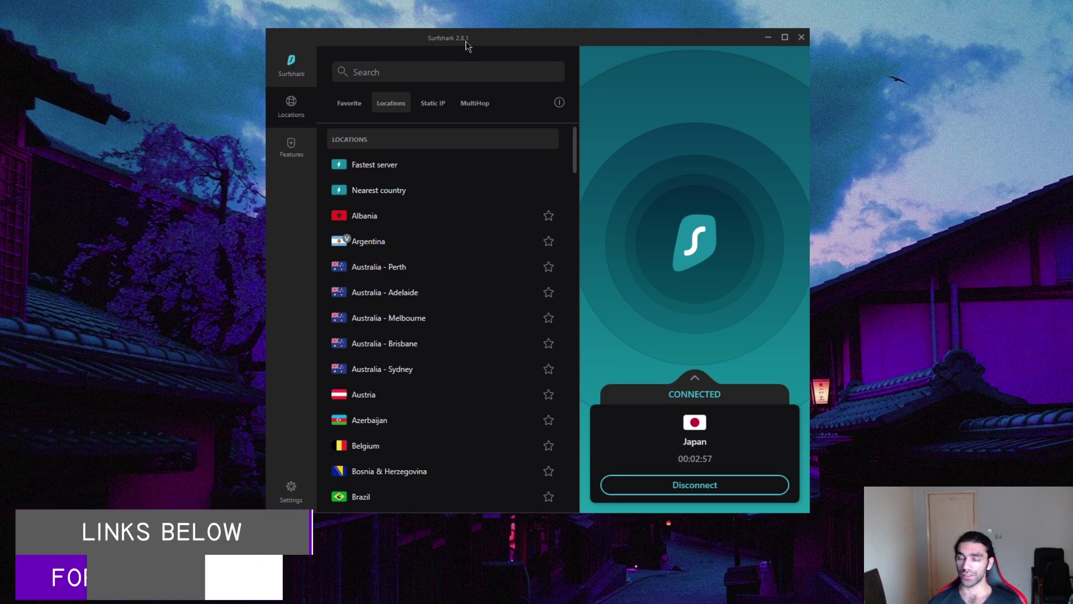
drag(468, 45, 449, 52)
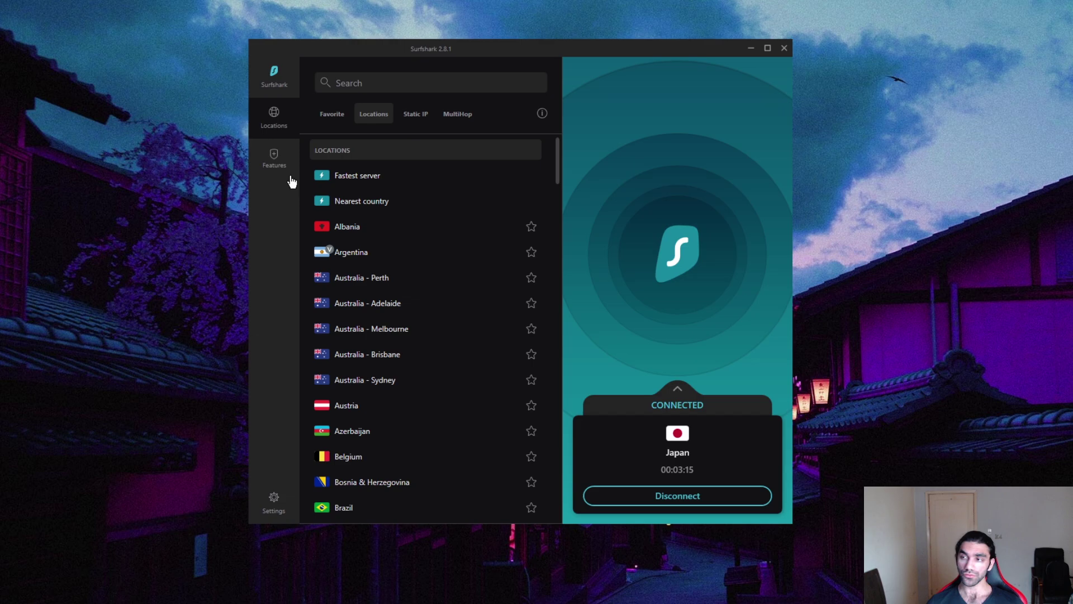
drag(434, 56, 717, 16)
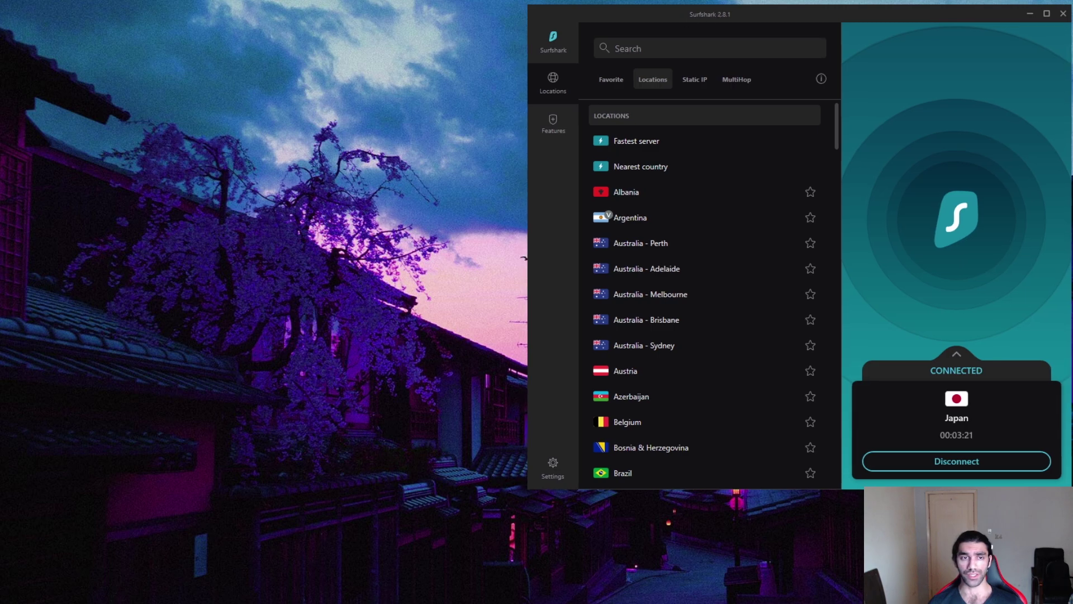
- Place the IP-check page beside Surfshark, confirm the Tokyo, Japan address, then refocus Surfshark
drag(0, 109, 178, 104)
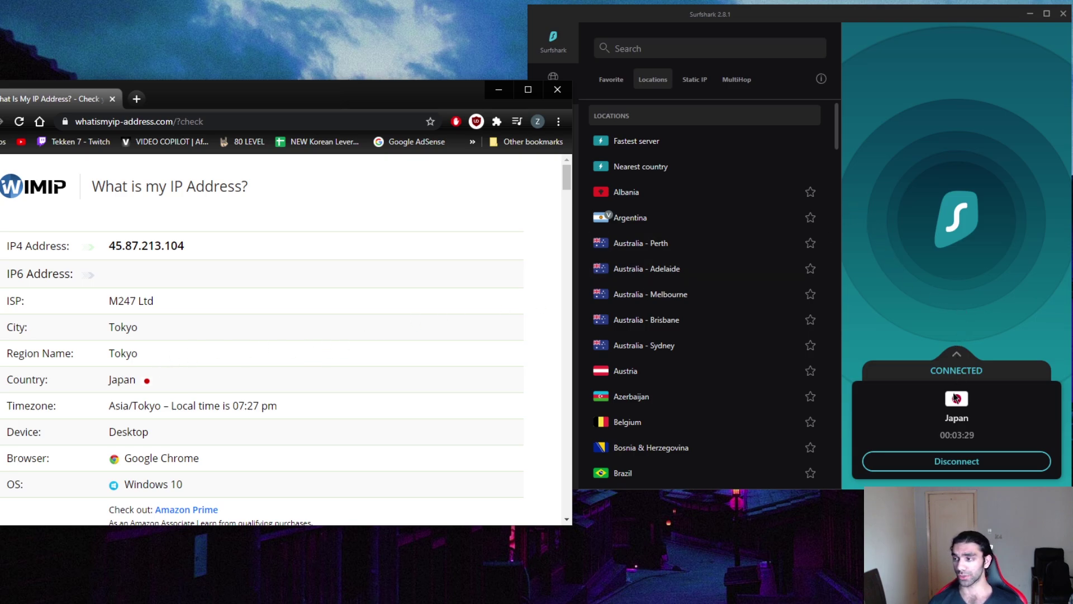
click(721, 17)
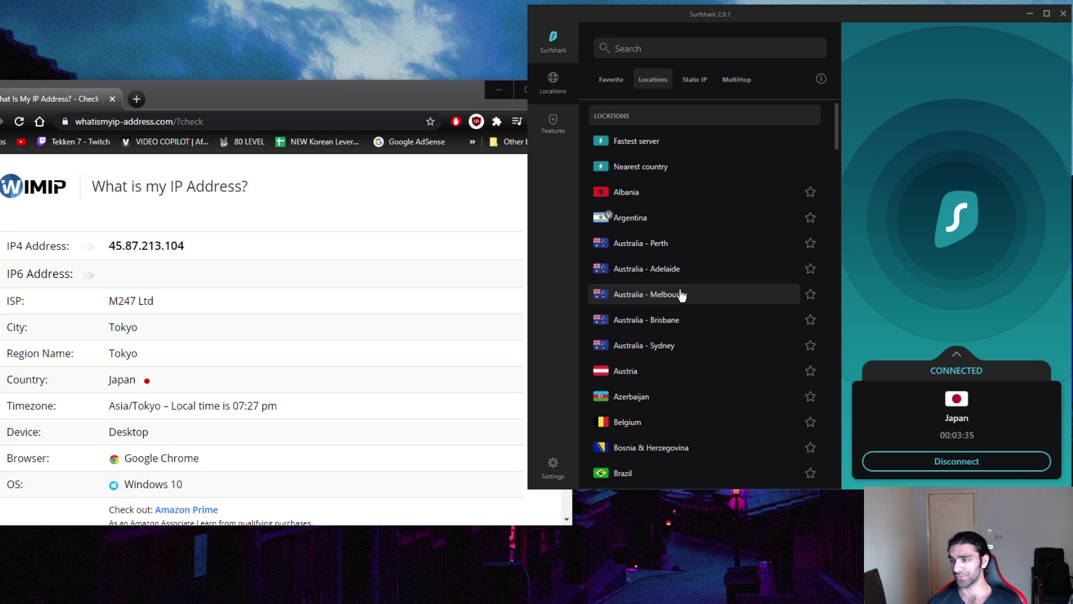
- Disconnect from Japan and connect Surfshark to the United Arab Emirates server instead
click(961, 466)
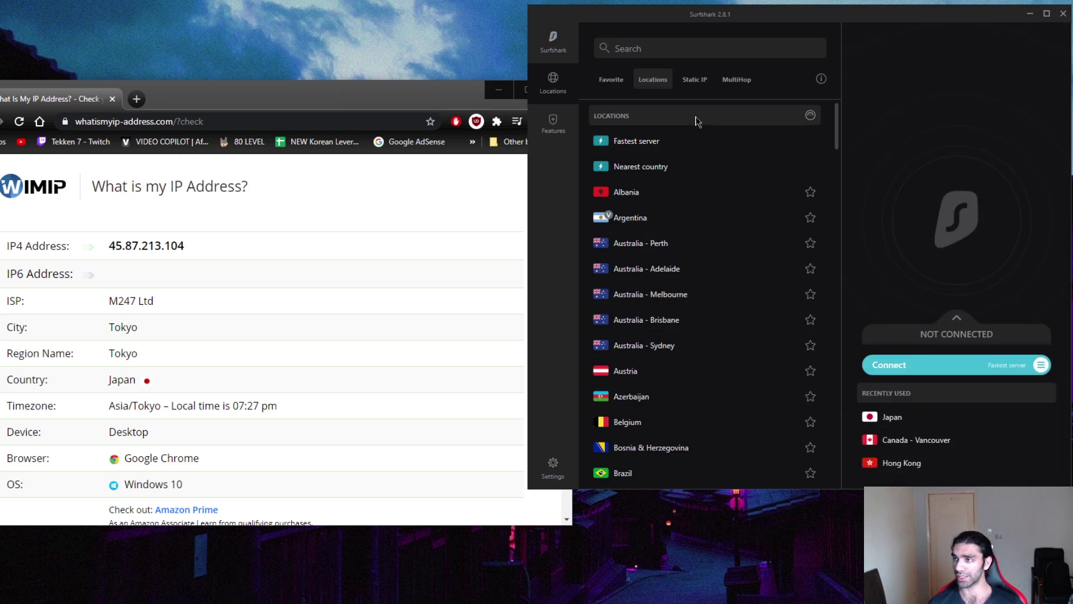
scroll(685, 433, down, 15)
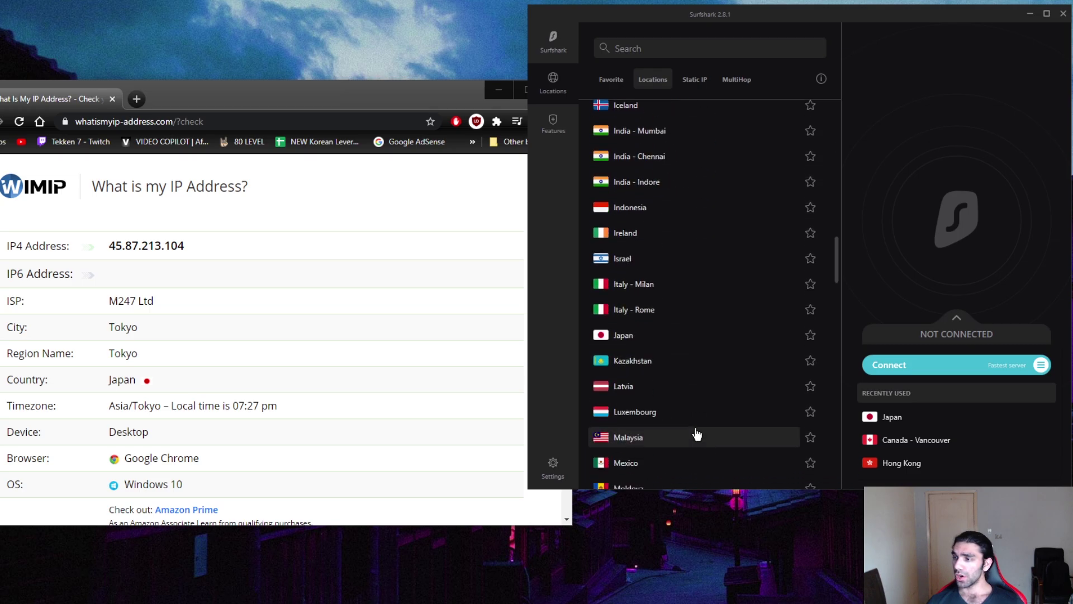
scroll(696, 434, down, 18)
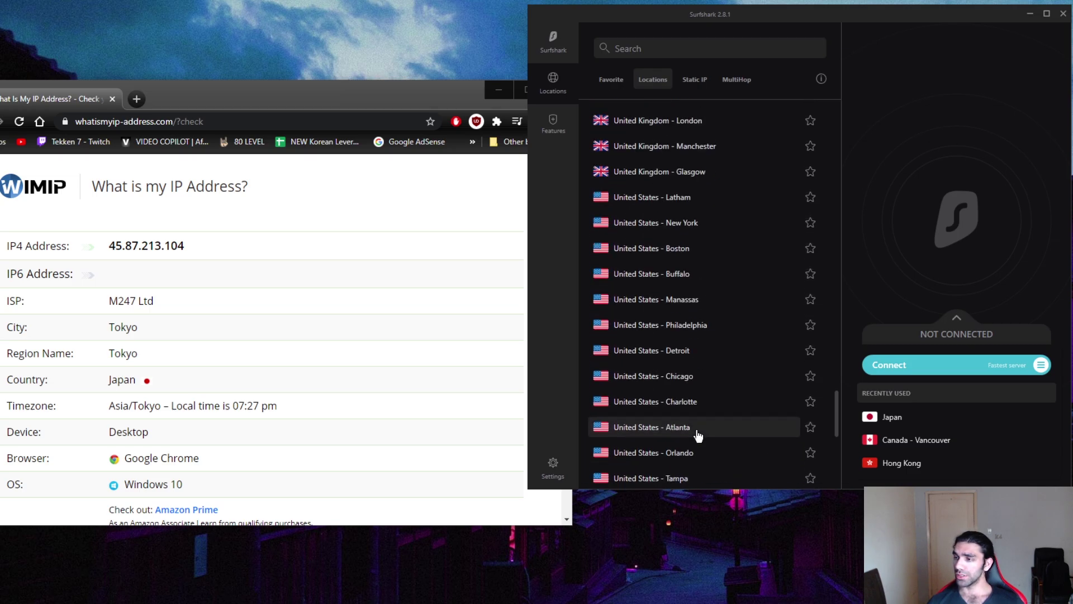
scroll(698, 435, down, 12)
scroll(697, 430, up, 15)
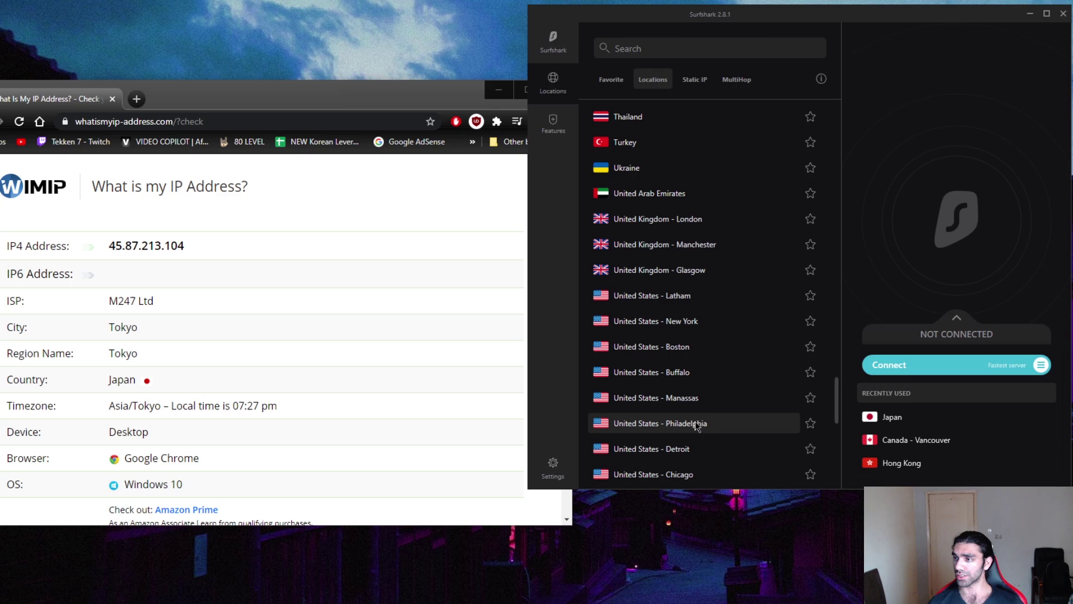
scroll(697, 426, up, 3)
click(652, 288)
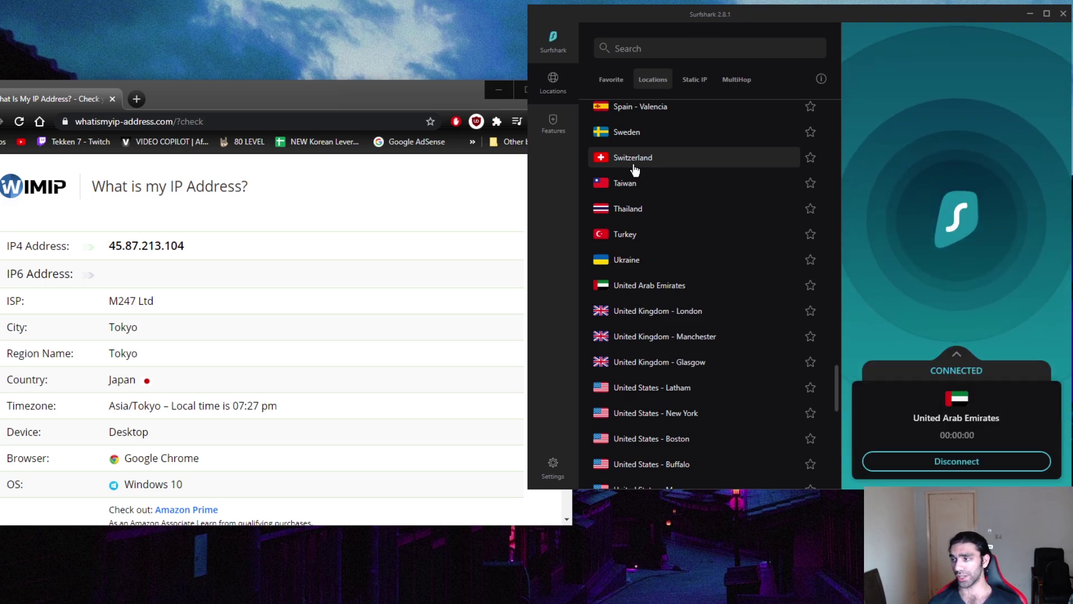
- Reload the IP-check page to show the Dubai, United Arab Emirates address, then close Chrome
drag(311, 106, 417, 79)
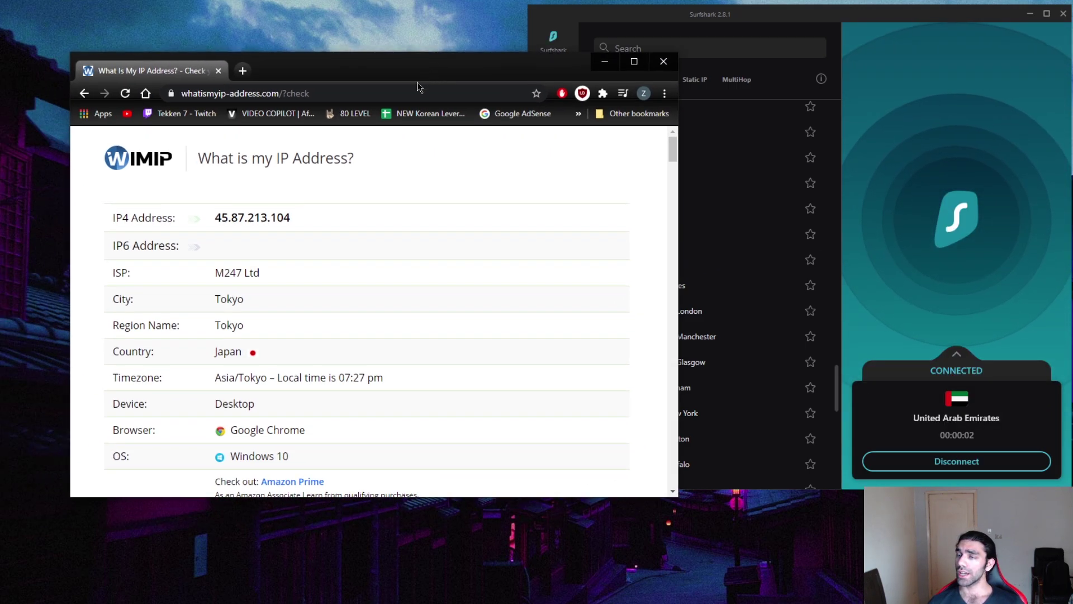
click(126, 93)
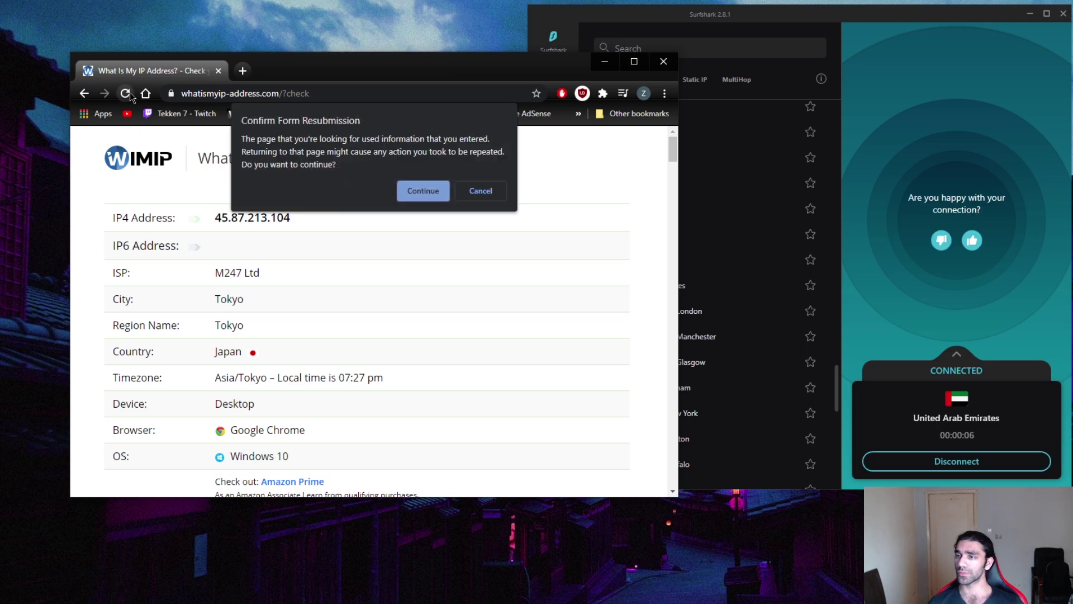
click(421, 193)
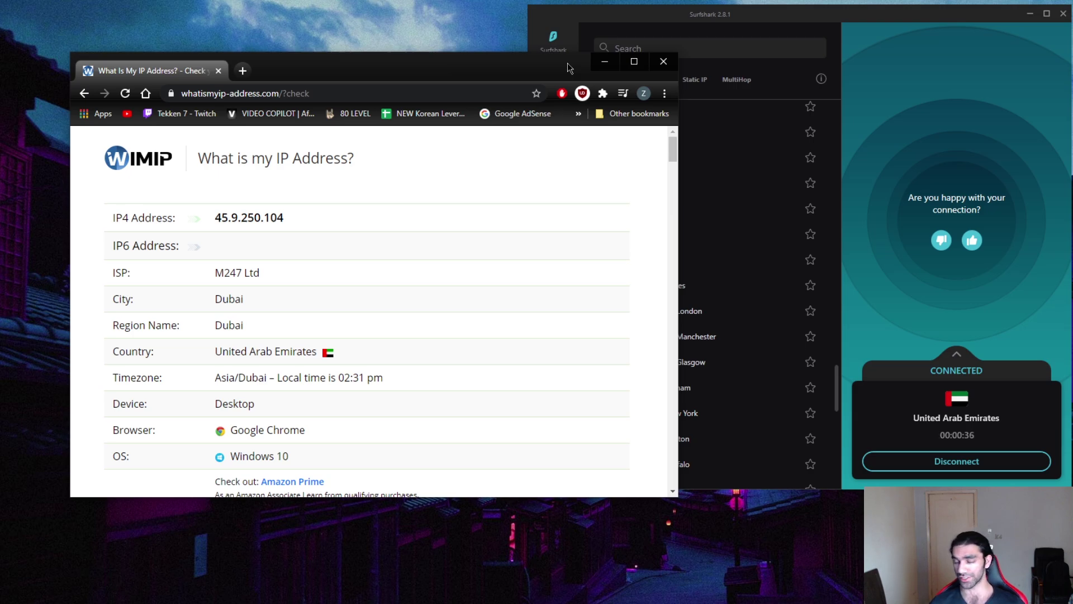
click(663, 62)
- Drag the Surfshark window back to the centre of the screen and settle it in place
drag(722, 16, 455, 47)
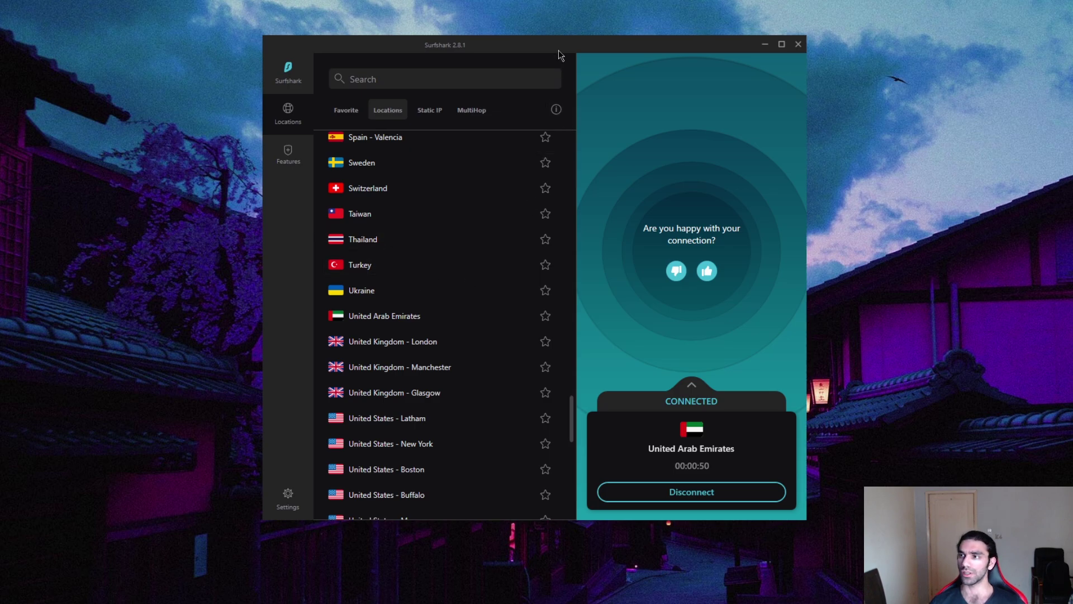
mouse_move(555, 51)
mouse_down()
mouse_move(542, 45)
mouse_move(560, 47)
mouse_up()
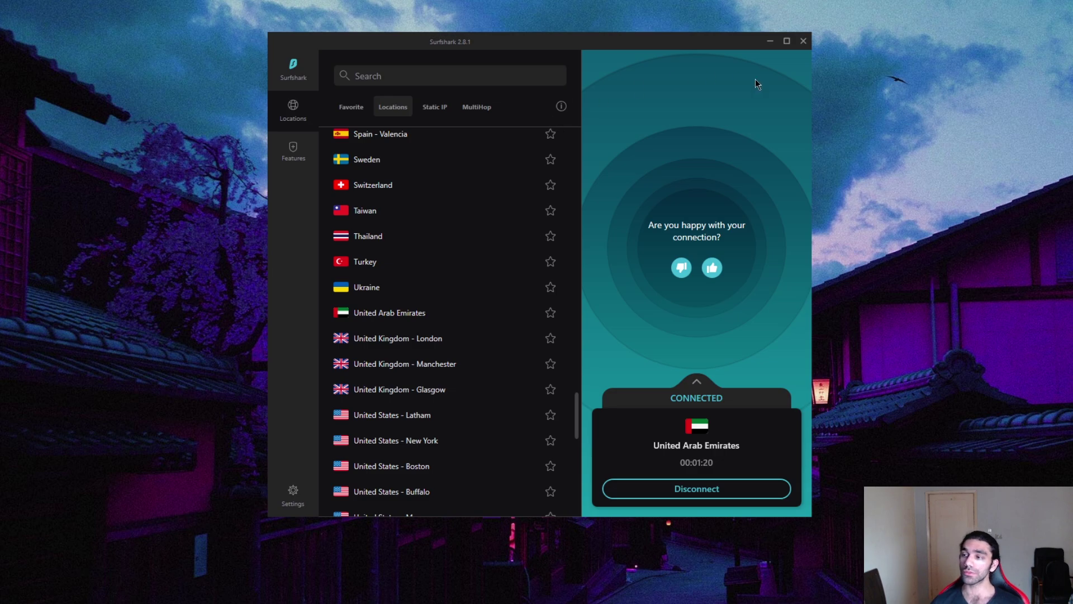
- Disconnect from the UAE server, glance at the Features list, and open Surfshark's Settings
click(708, 497)
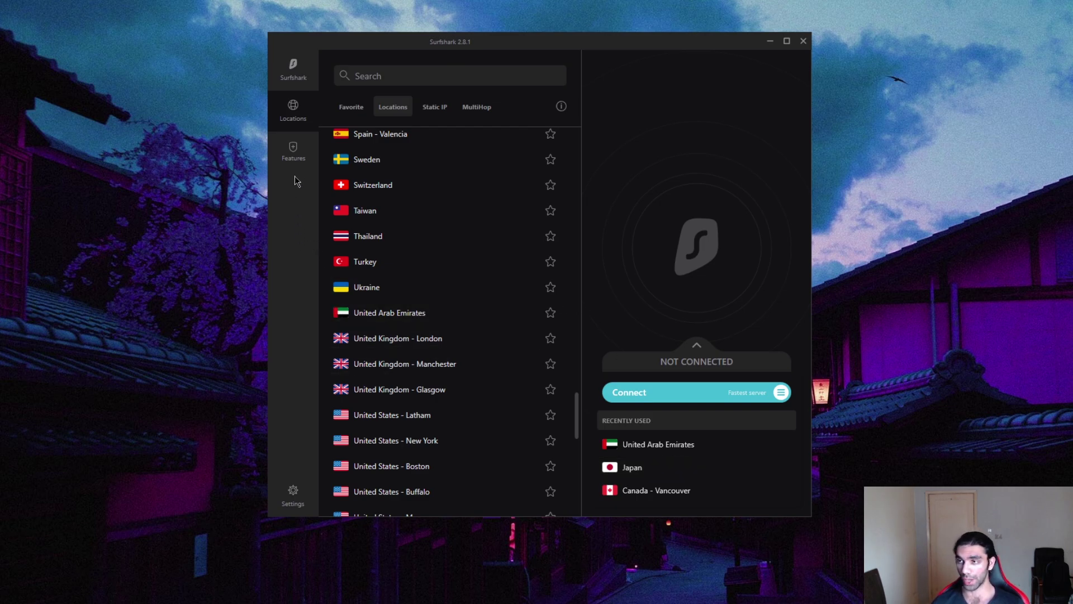
click(292, 149)
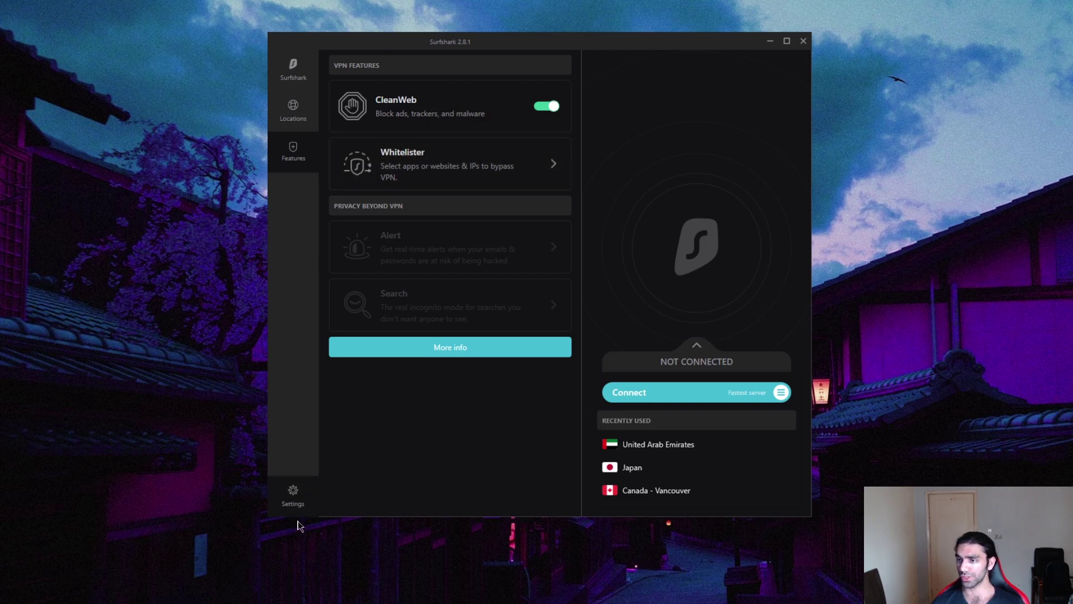
click(292, 499)
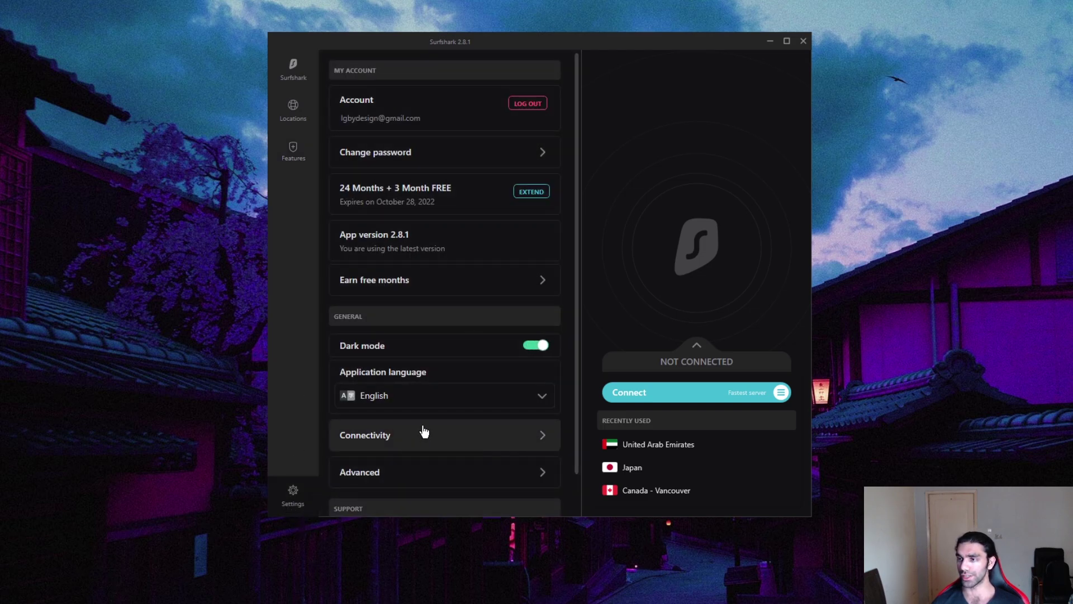
scroll(424, 430, down, 1)
- Enable Kill Switch under Connectivity, accept its confirmation, and return to the Settings list
click(494, 392)
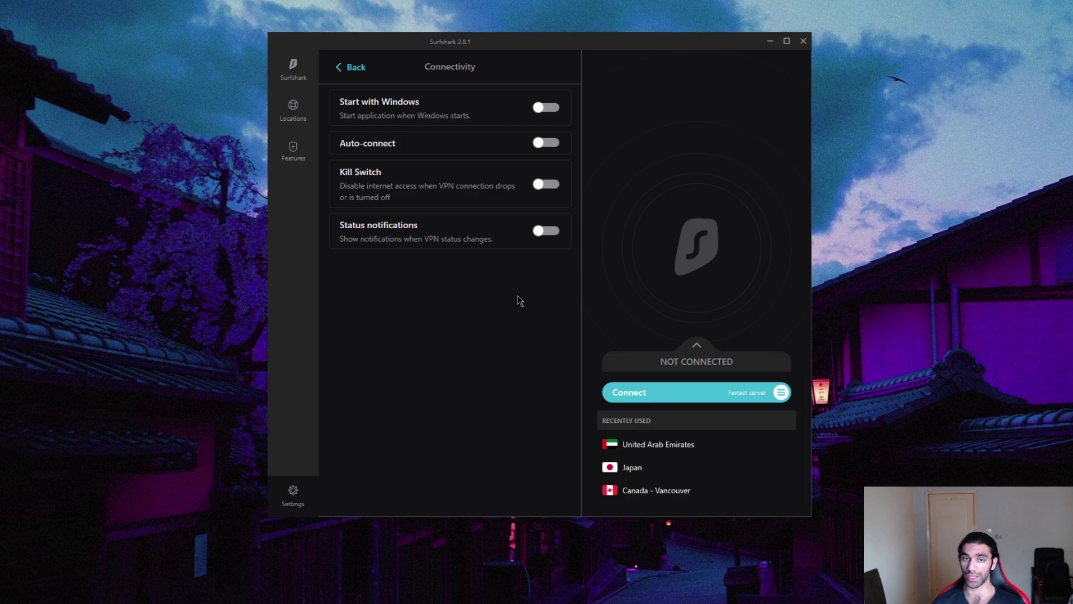
click(546, 184)
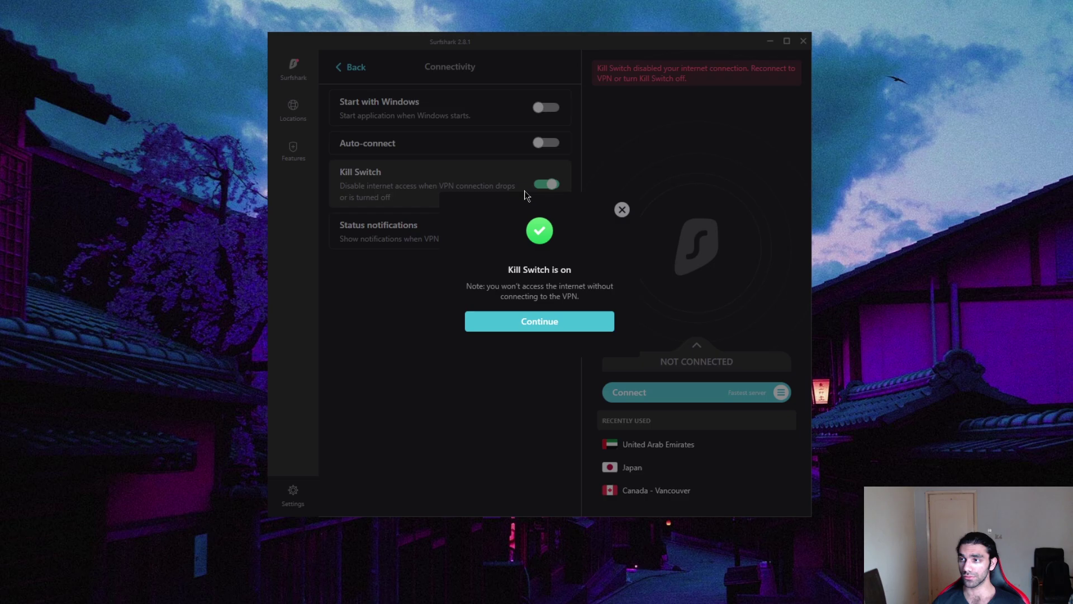
click(553, 323)
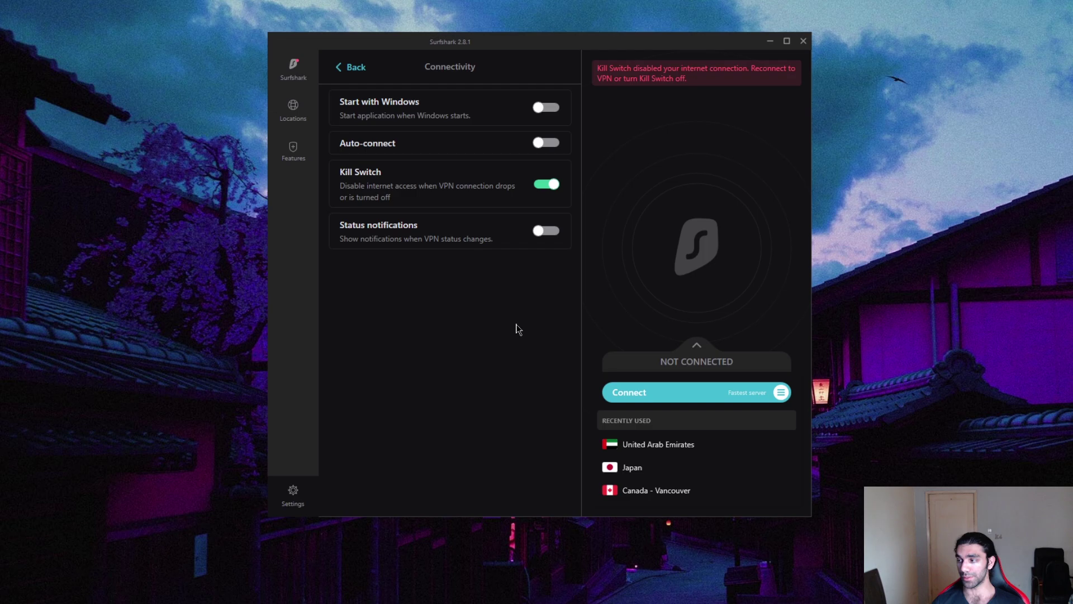
key(Escape)
- Open Advanced settings and expand the Protocol dropdown, currently set to WireGuard
scroll(455, 393, down, 1)
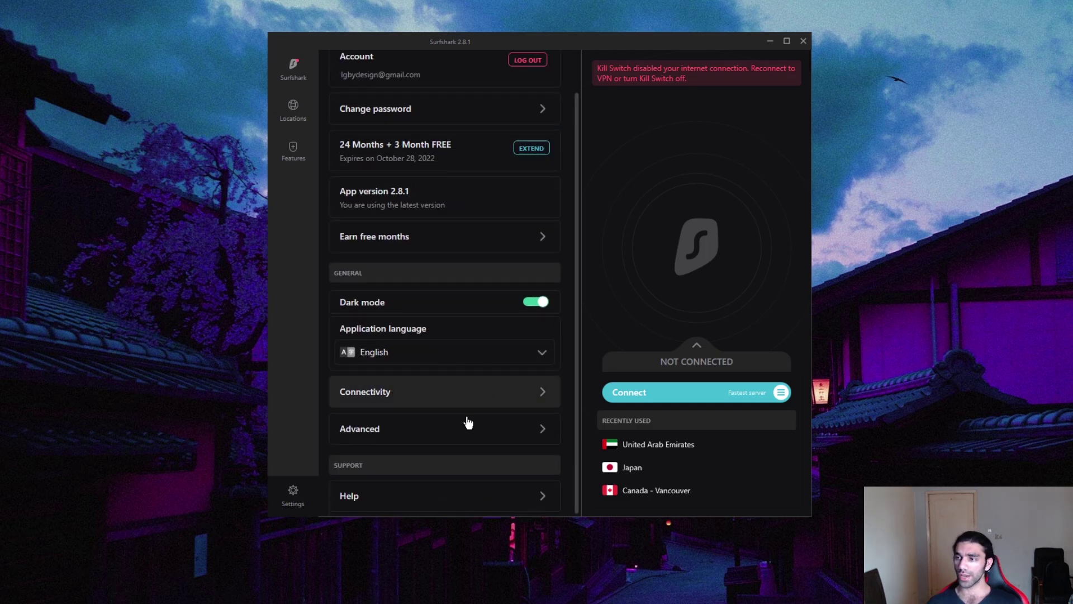
click(448, 429)
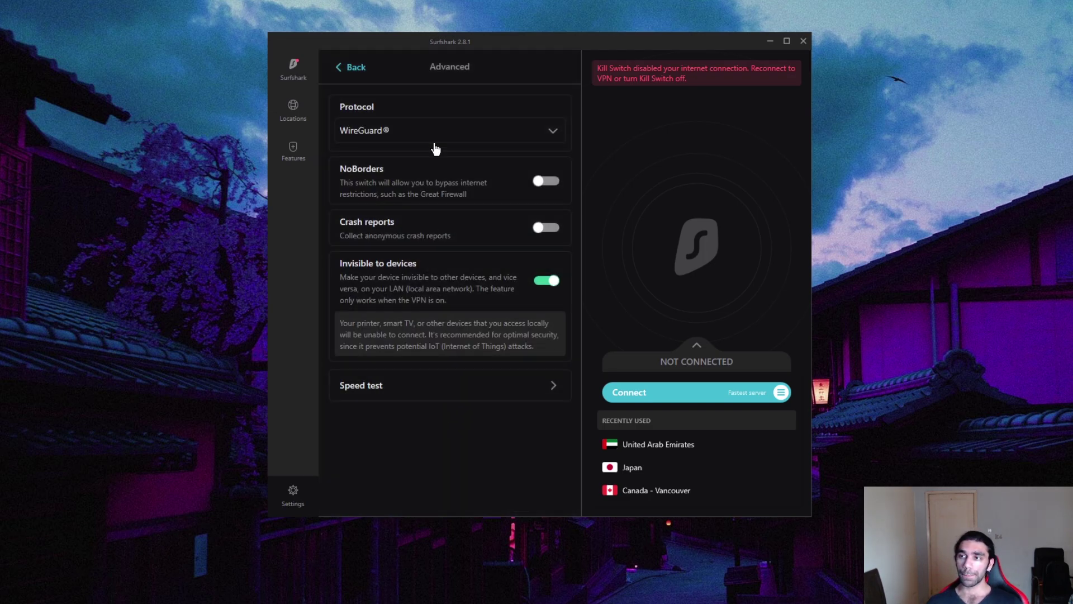
click(451, 132)
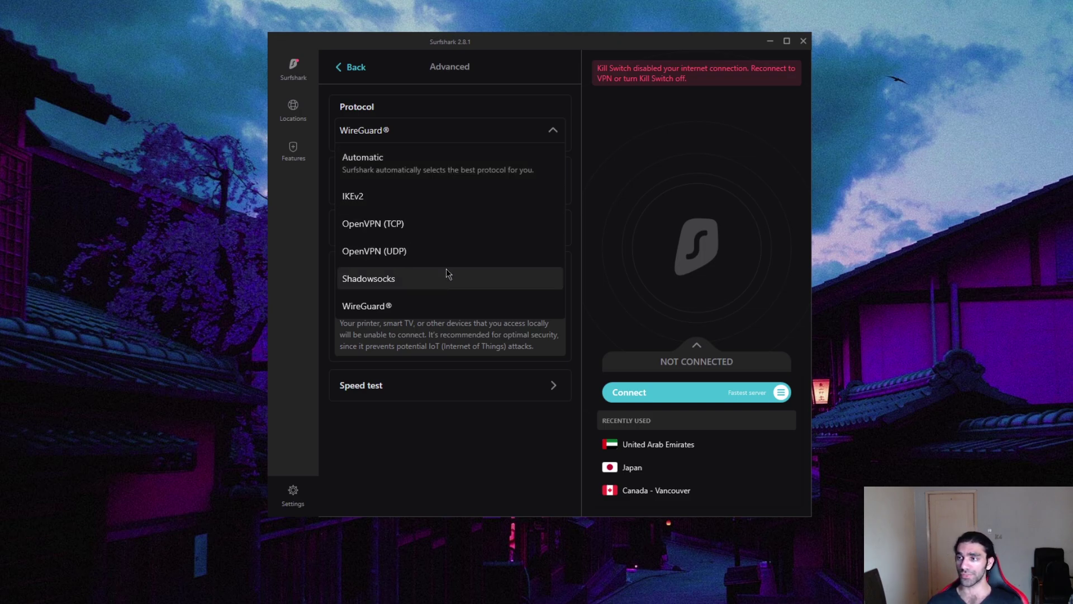
- Review the protocol options several times and close the list, keeping WireGuard selected
click(420, 443)
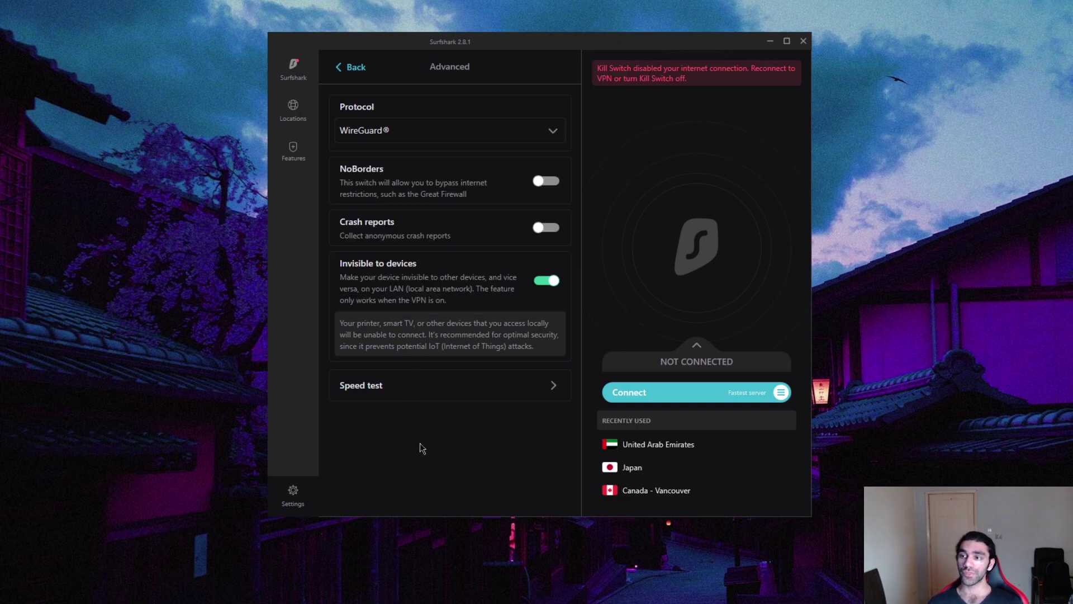
click(453, 145)
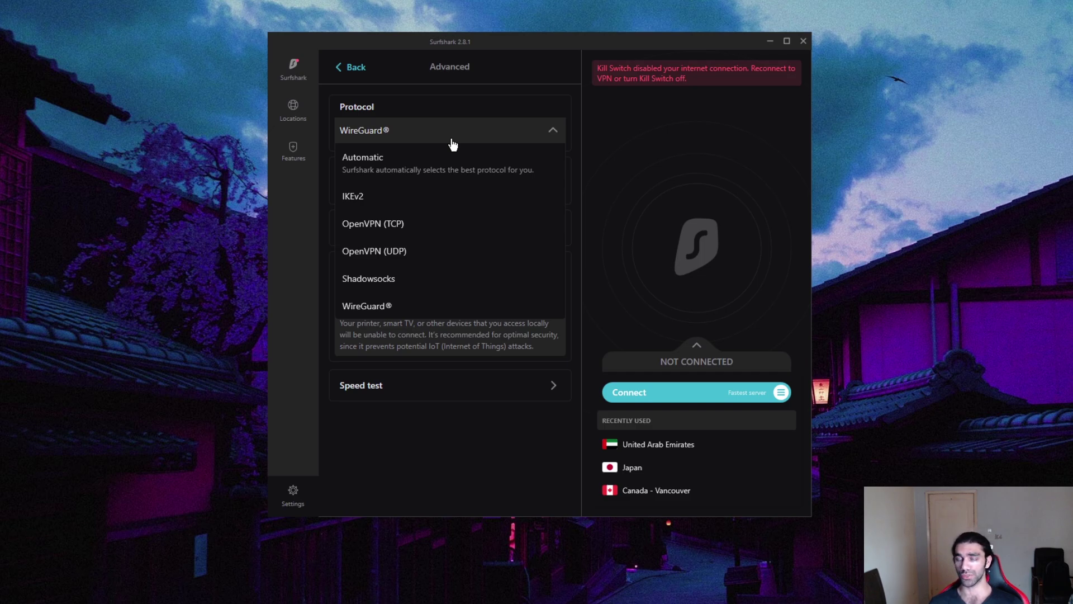
click(453, 144)
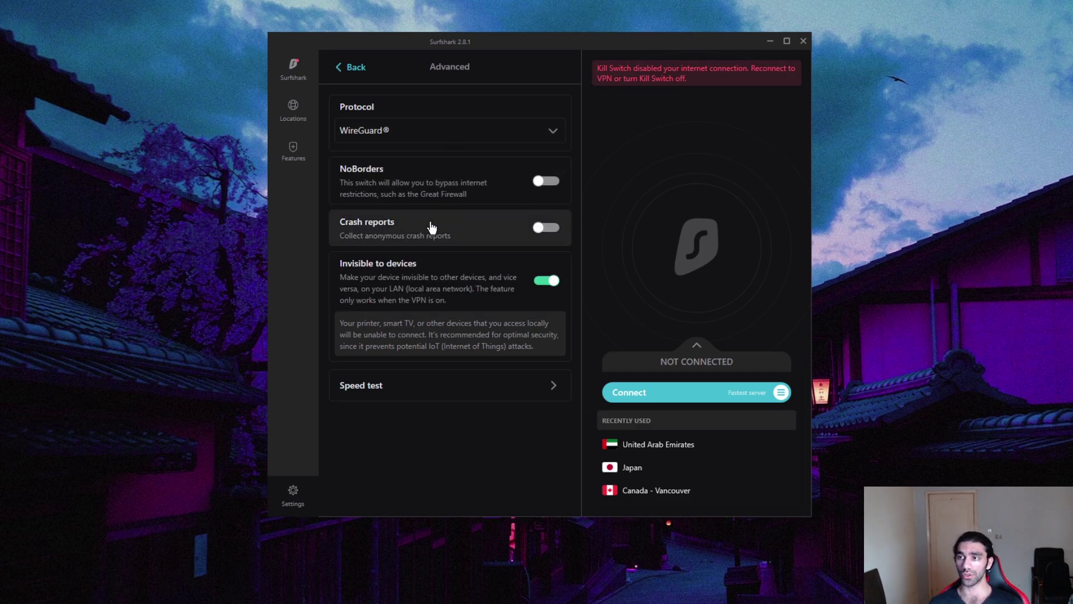
click(432, 141)
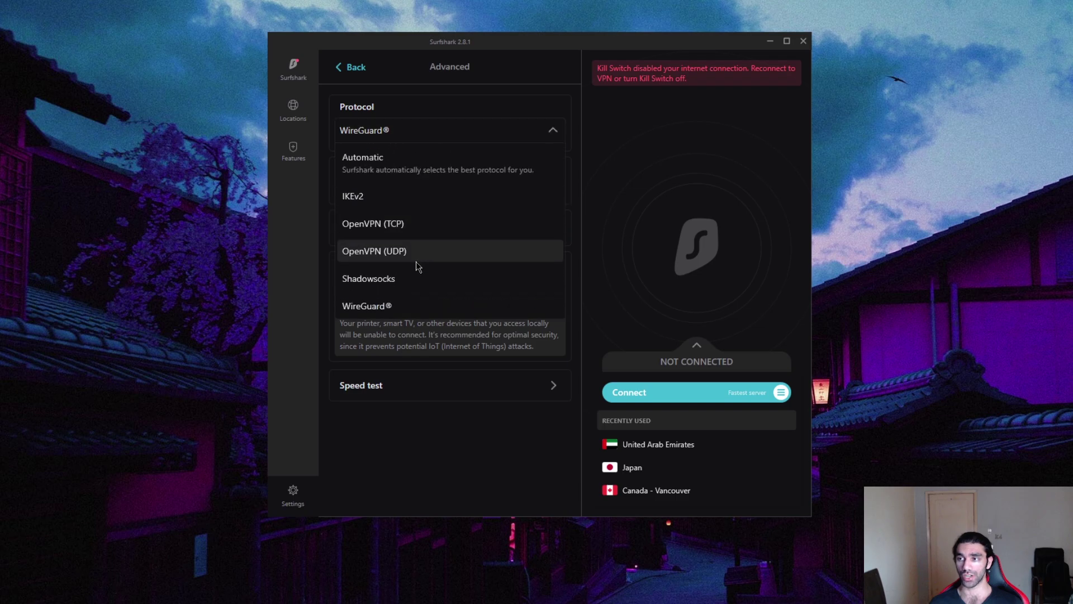
click(314, 256)
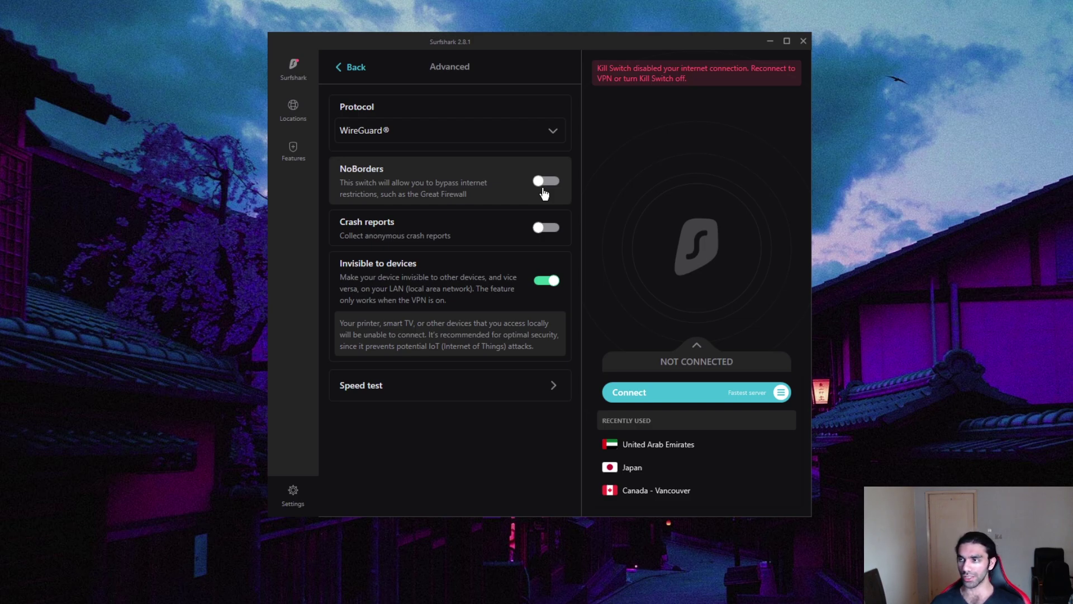
- Switch NoBorders on and change the VPN protocol to OpenVPN (UDP)
click(545, 190)
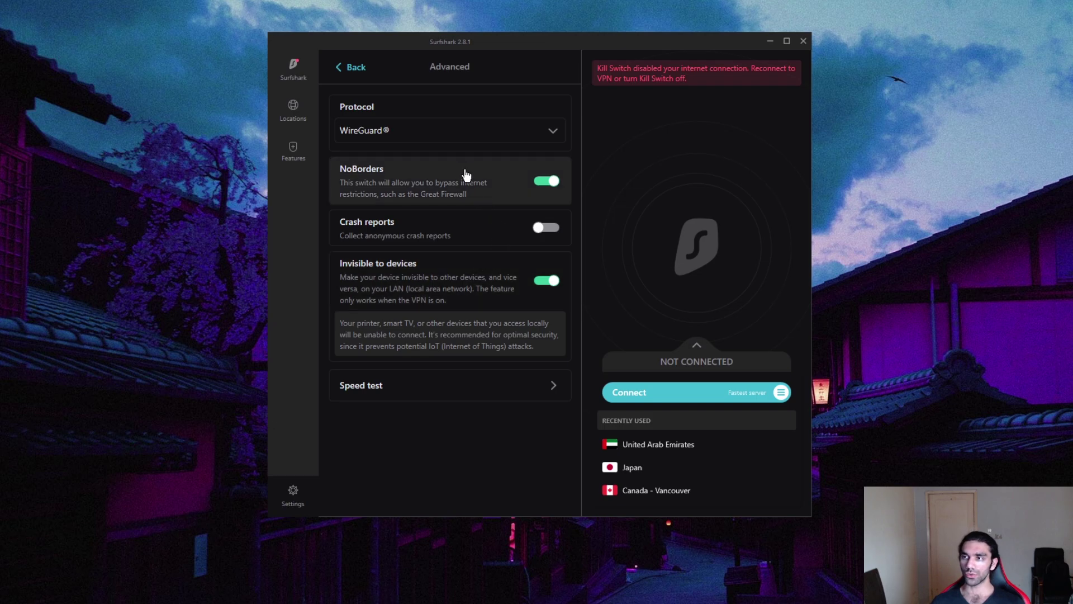
click(476, 130)
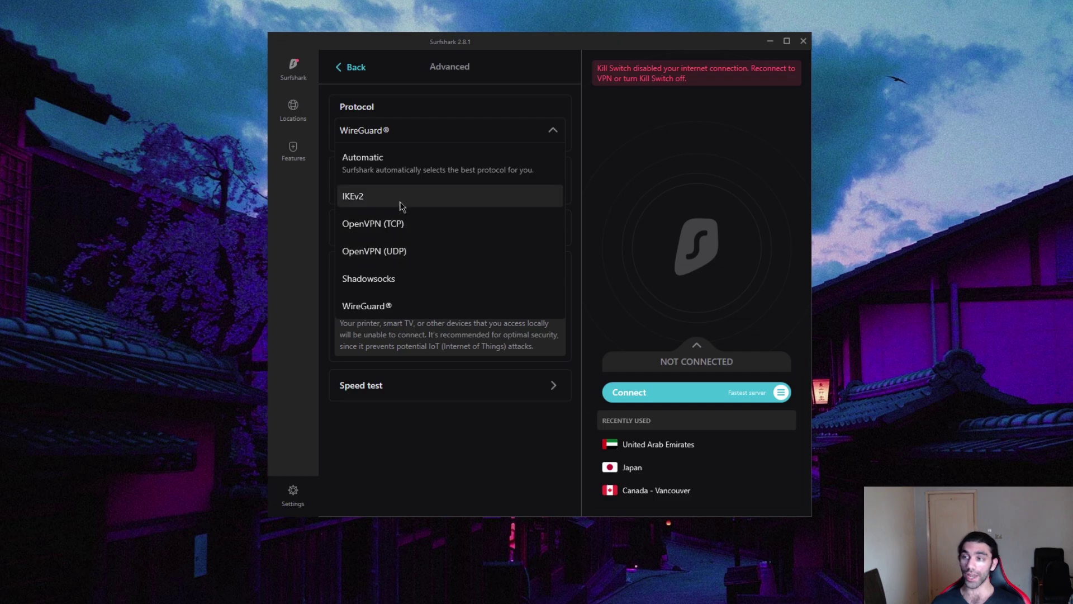
click(413, 255)
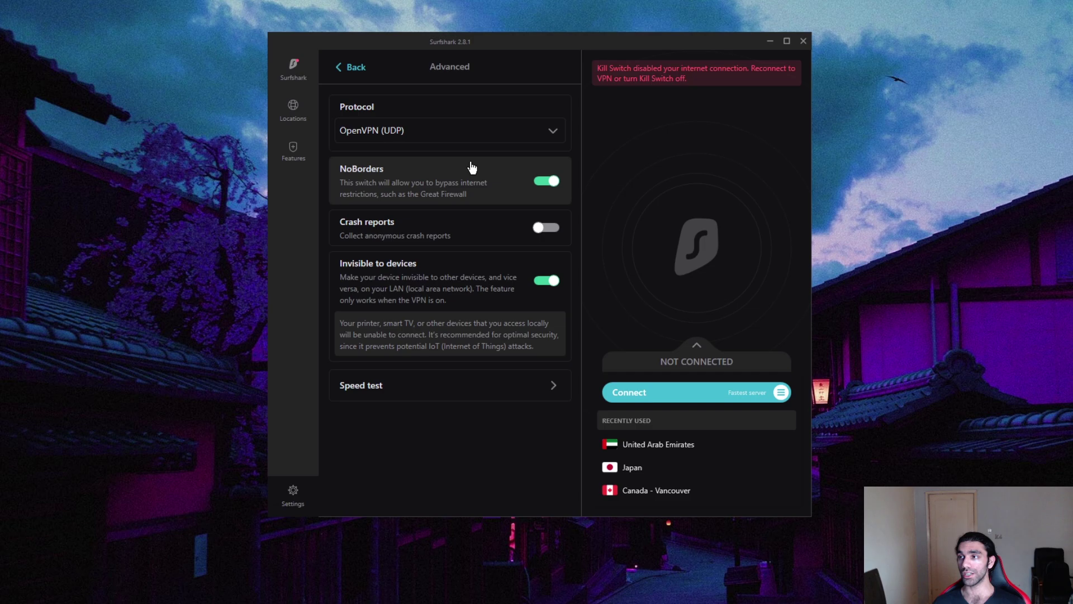
- Review the Protocol dropdown several times, leaving OpenVPN (UDP) as the selected protocol
click(464, 132)
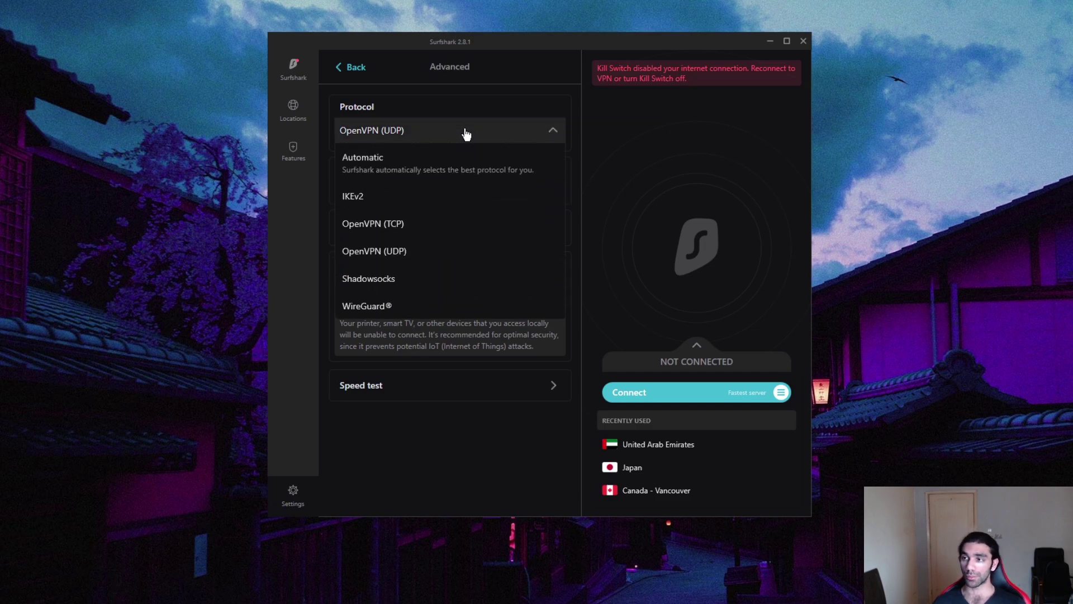
click(425, 137)
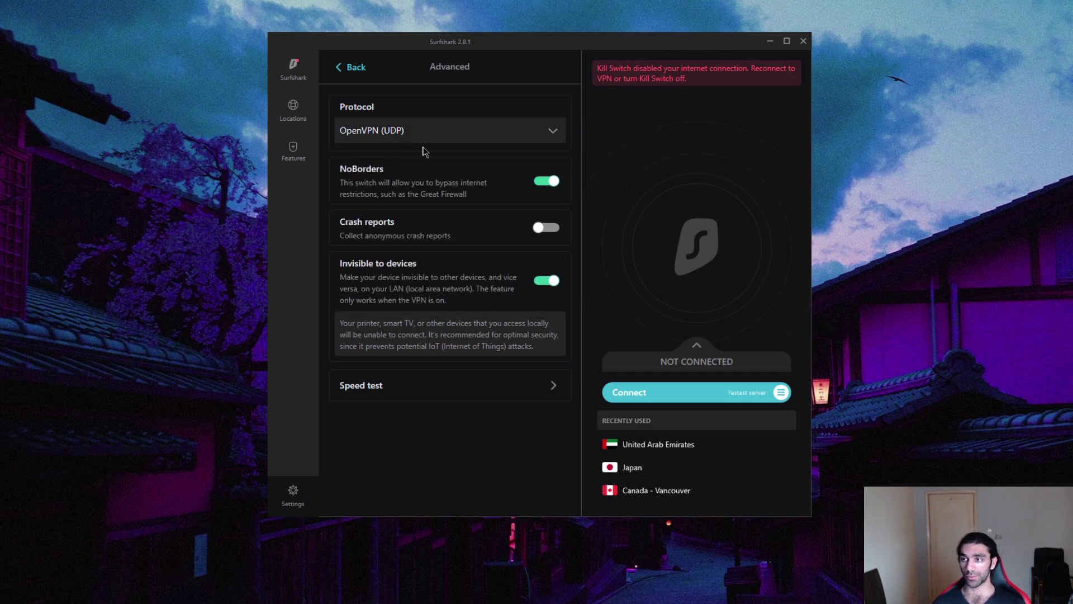
click(395, 136)
click(437, 484)
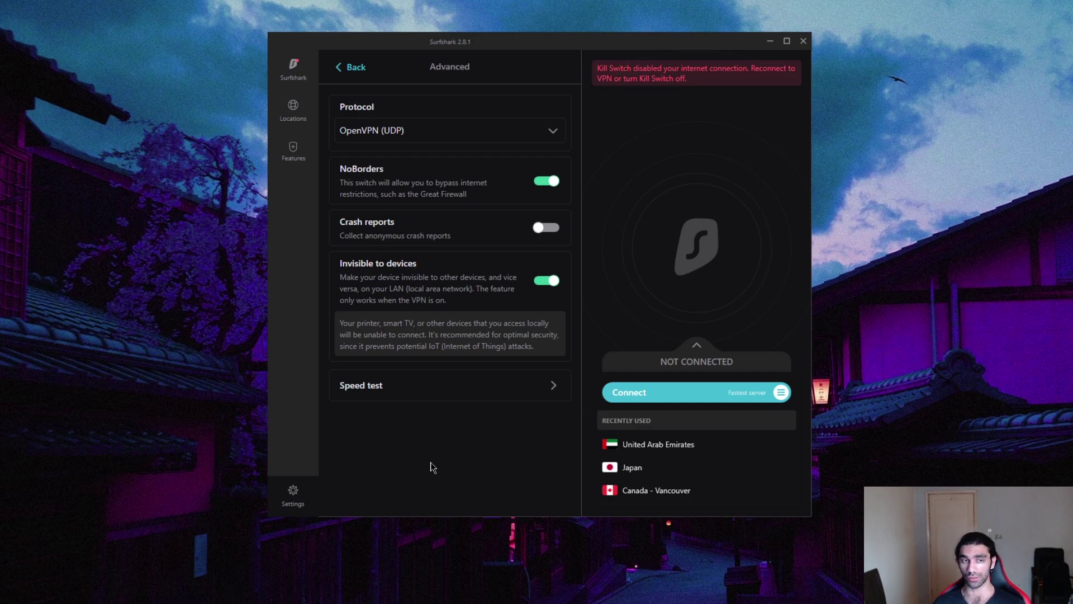
click(425, 130)
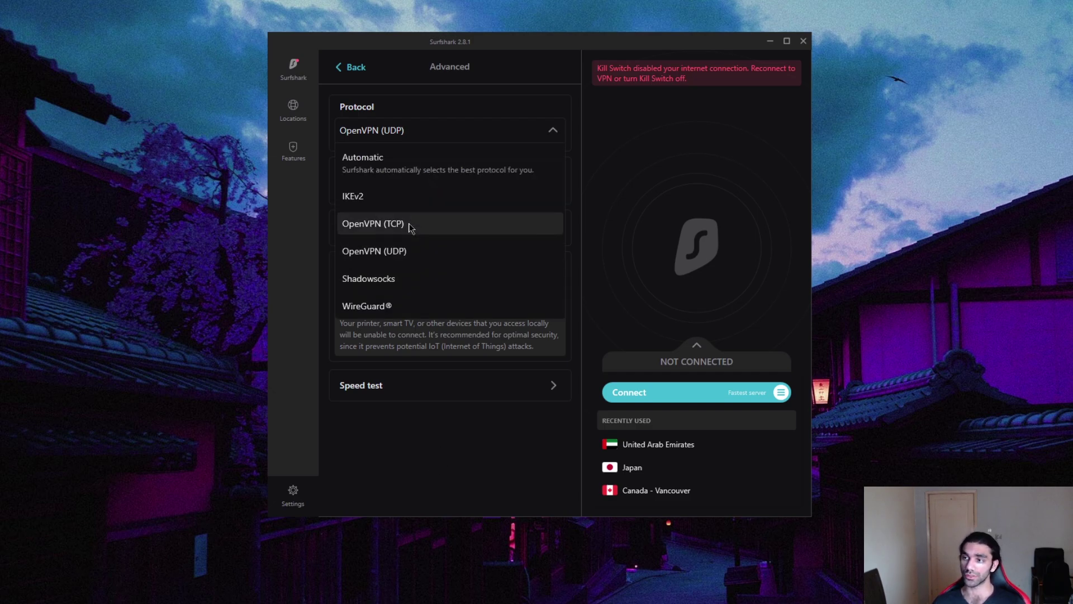
click(447, 457)
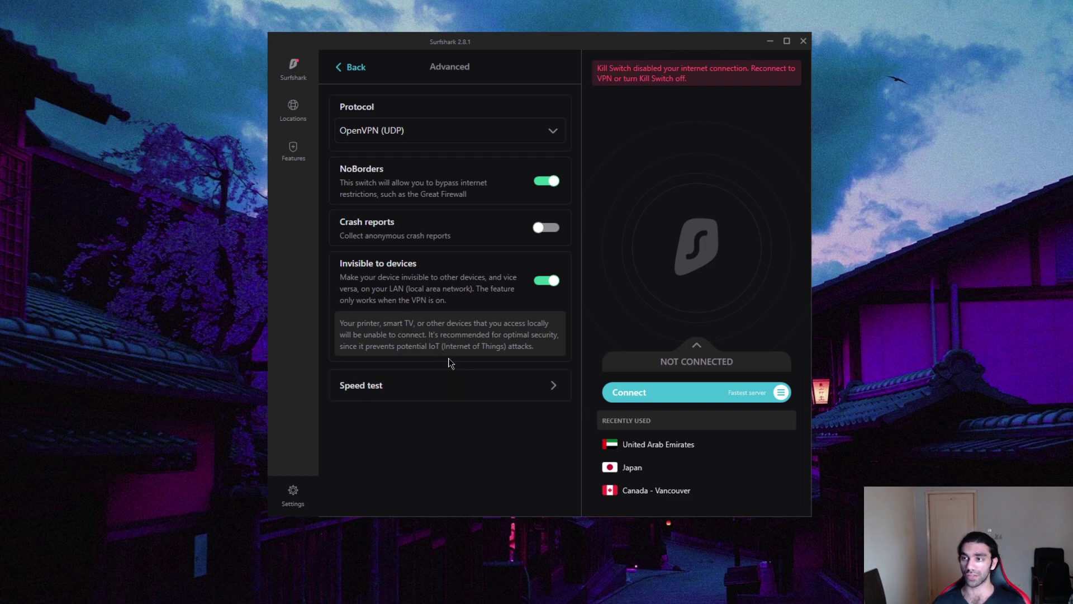
click(432, 137)
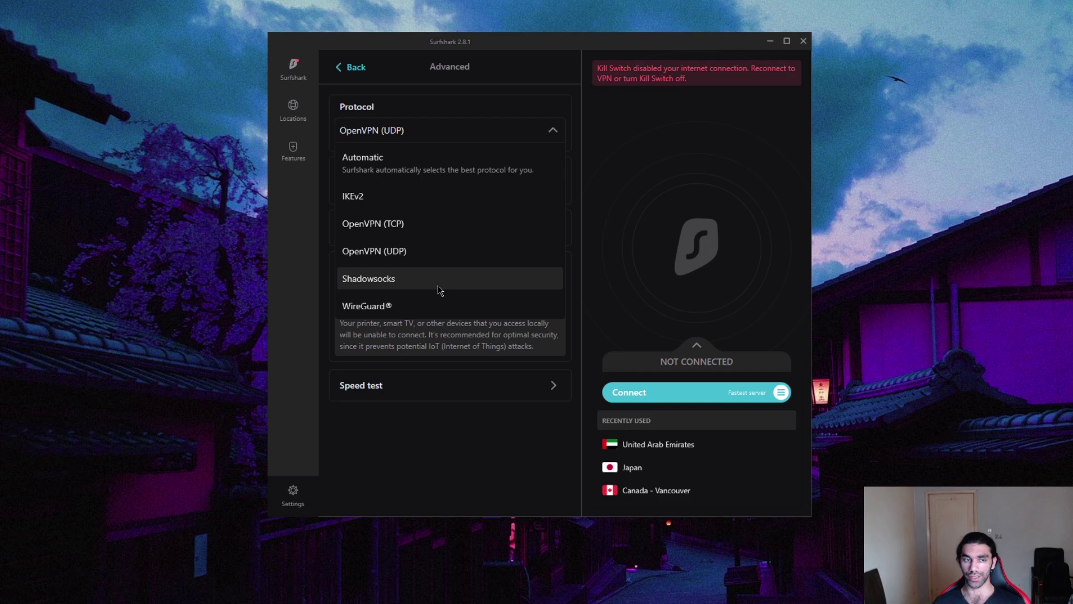
click(386, 503)
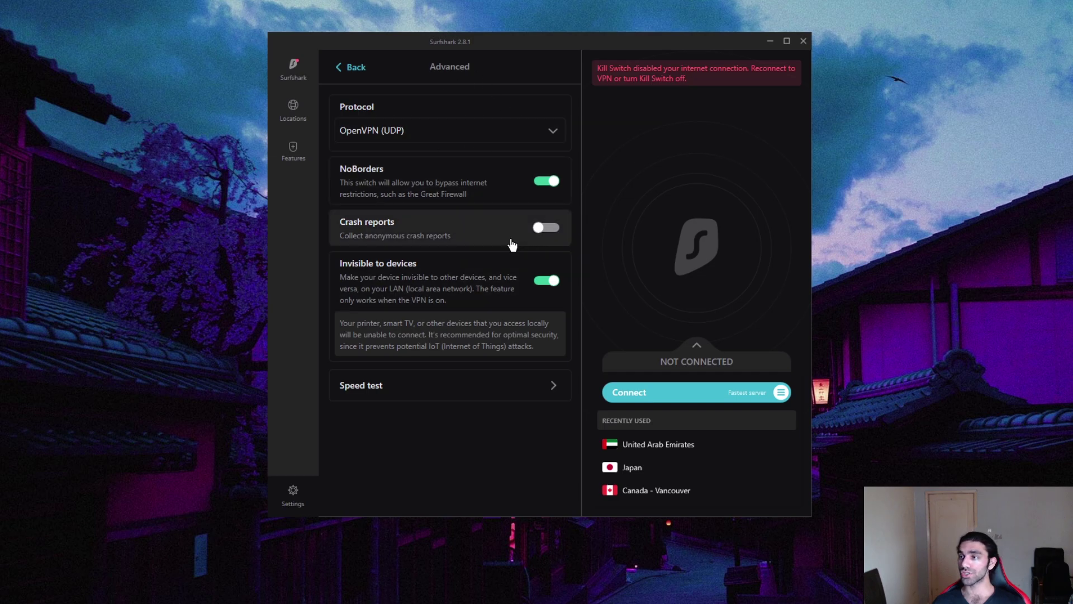
- View the Europe server list in the speed test, close it untested, and return to the main settings
click(408, 382)
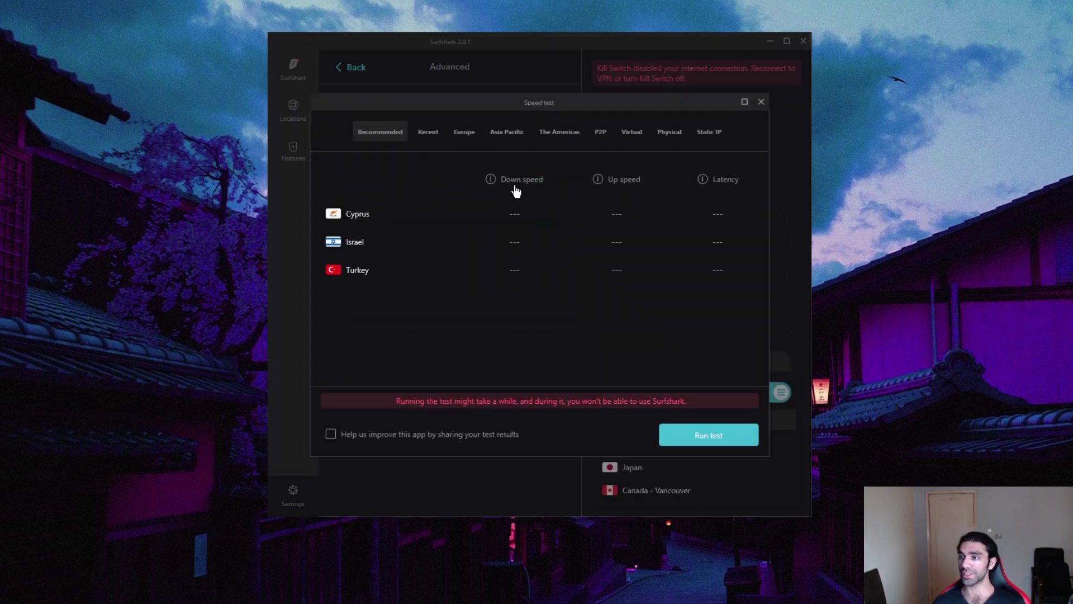
click(463, 132)
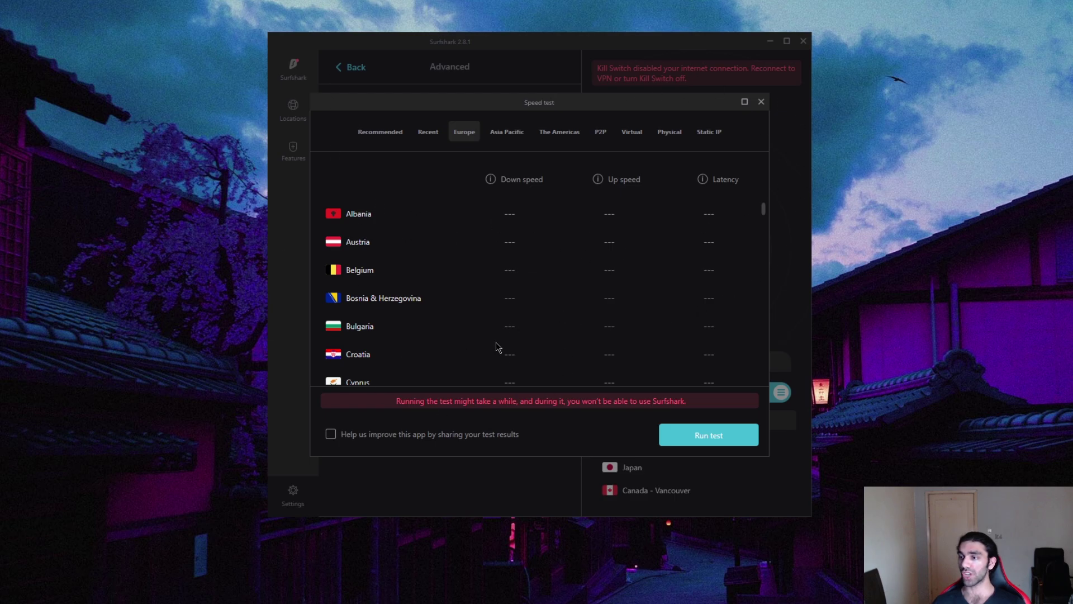
click(761, 101)
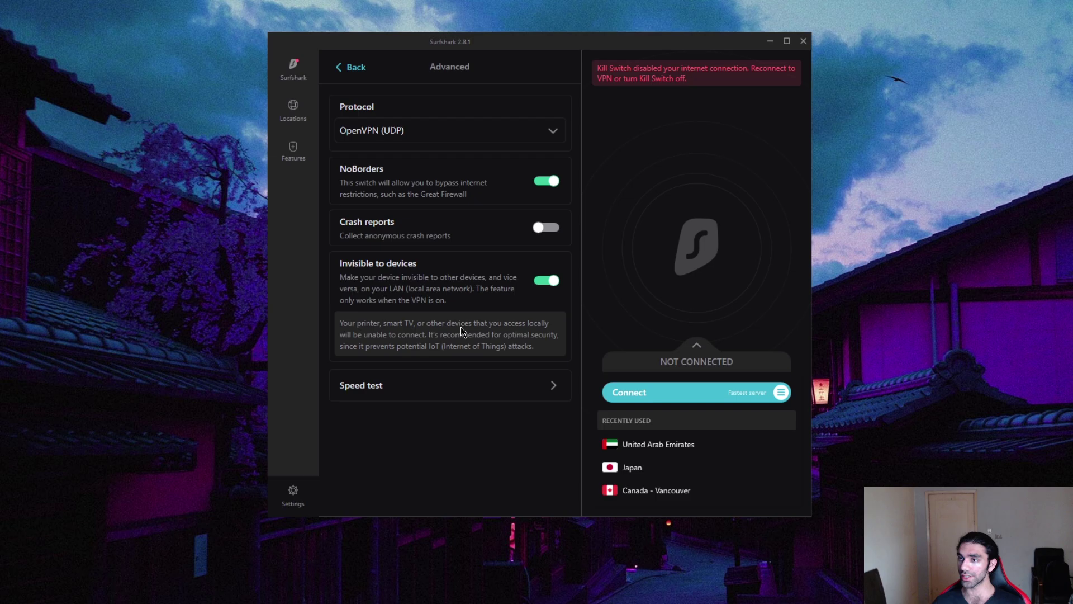
click(350, 67)
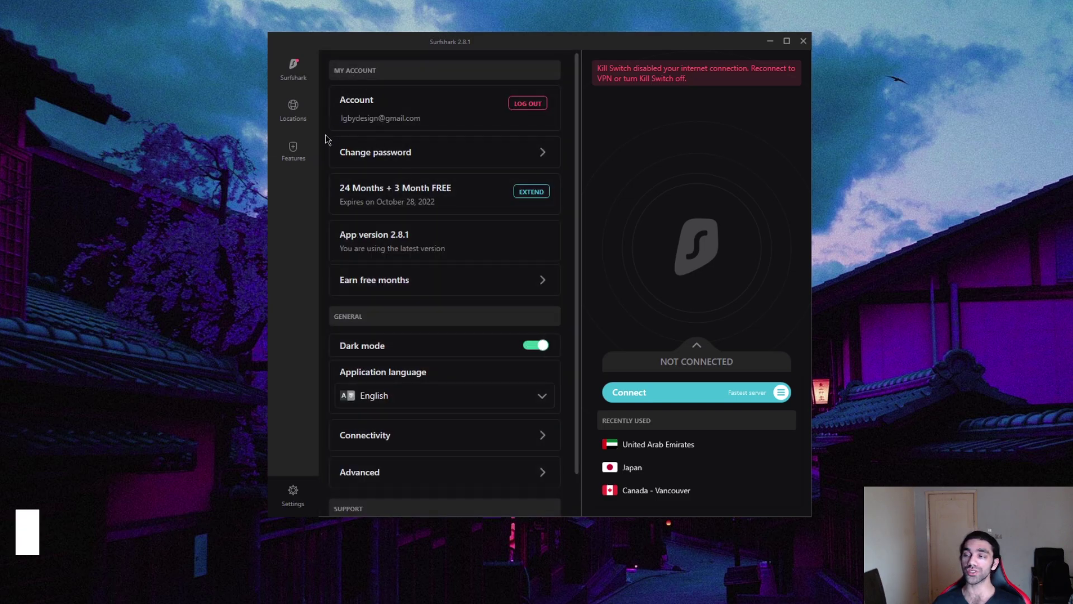